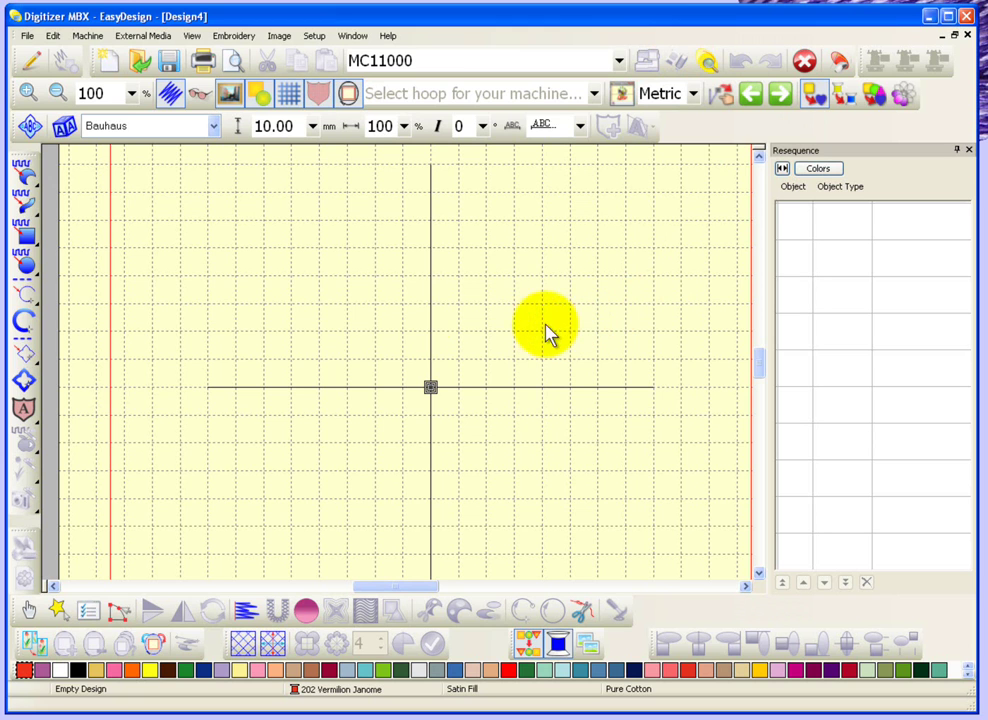
# Step: Load the Basket flower embroidery from the Embroidery Album into its 126 x 110 hoop
pyautogui.click(141, 65)
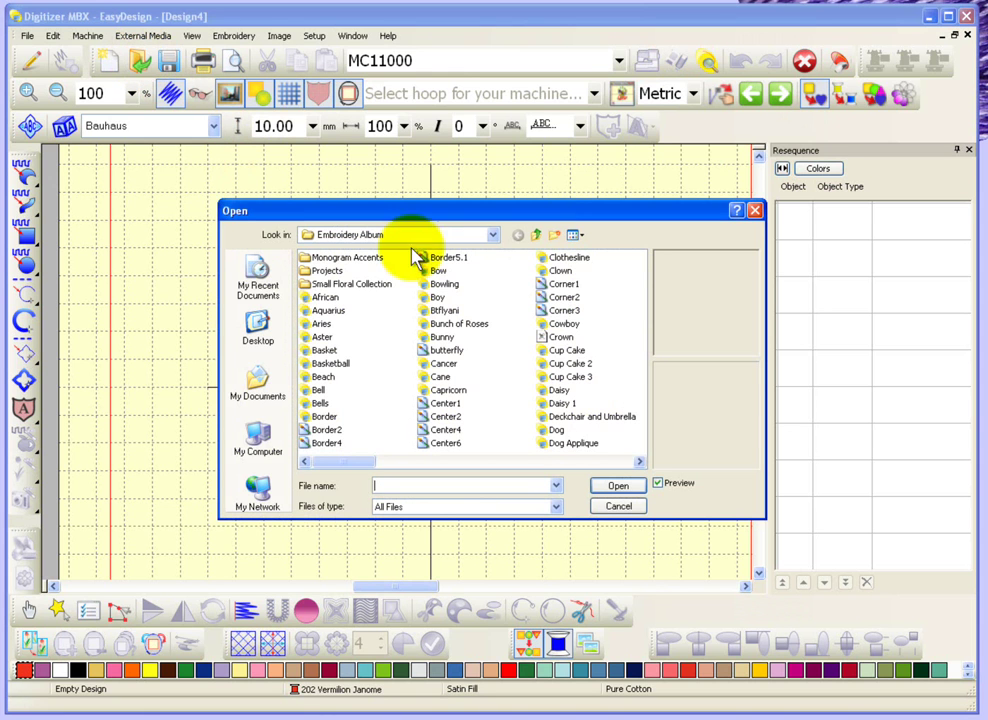
pyautogui.click(324, 351)
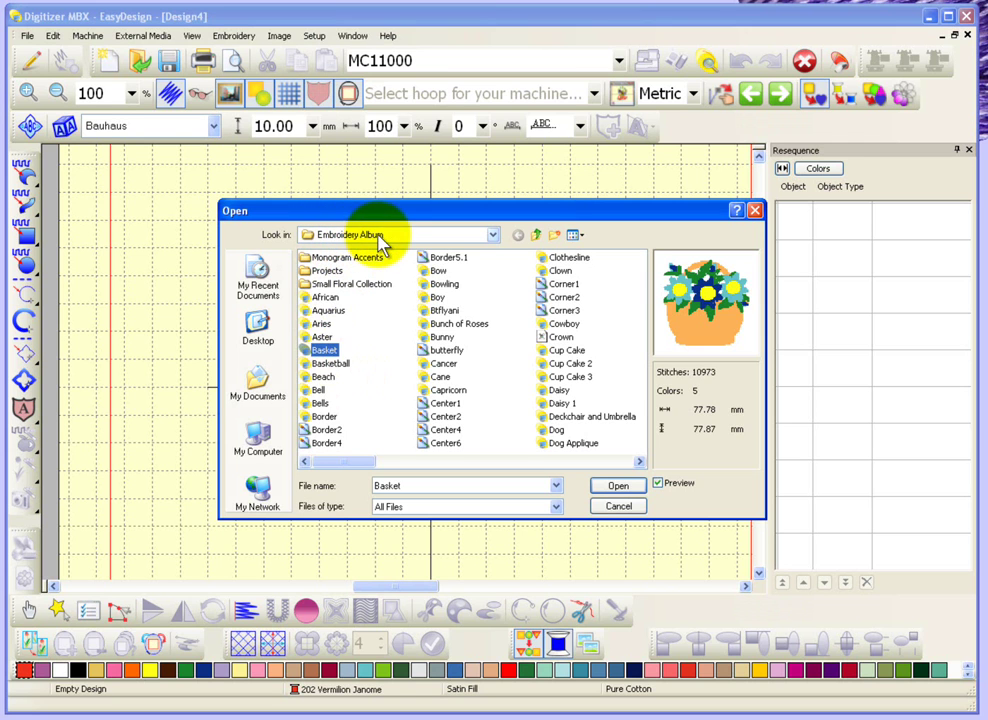
pyautogui.click(624, 487)
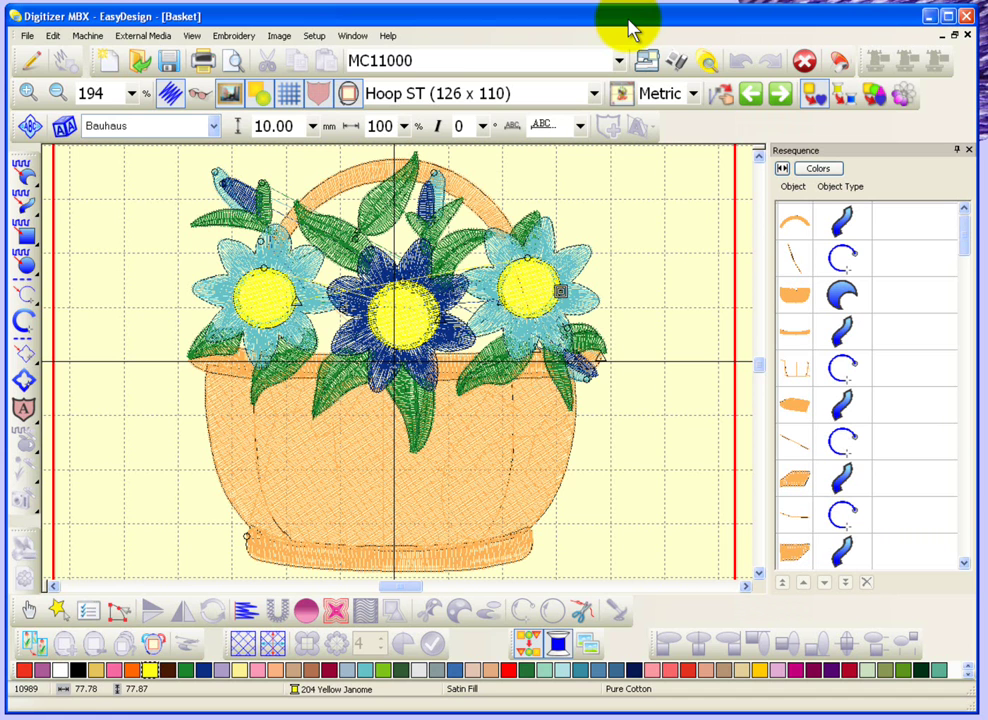
# Step: Zoom out from 194% to 97% so the whole Hoop ST (126 x 110) is visible
pyautogui.hotkey('shift', 'z')
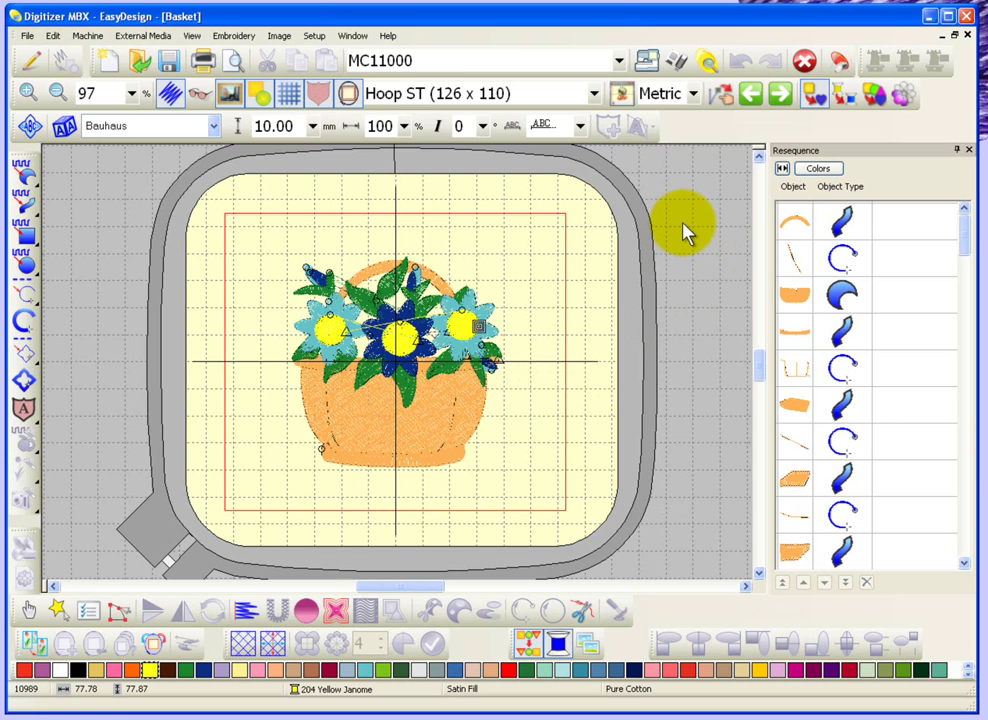
# Step: Bring up the Write a Design dialog with Basket.JEF ready for the USB drive
pyautogui.click(678, 64)
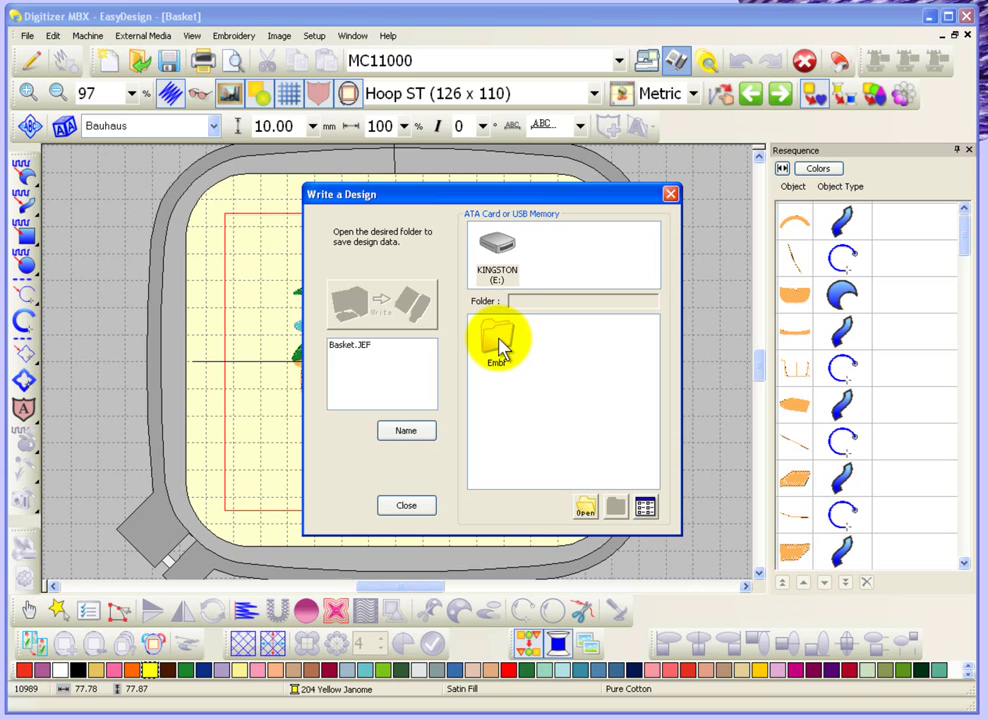
# Step: Open the Kingston Embf folder and rename the design to write from Basket.JEF to Basket-2.JEF
pyautogui.doubleClick(500, 343)
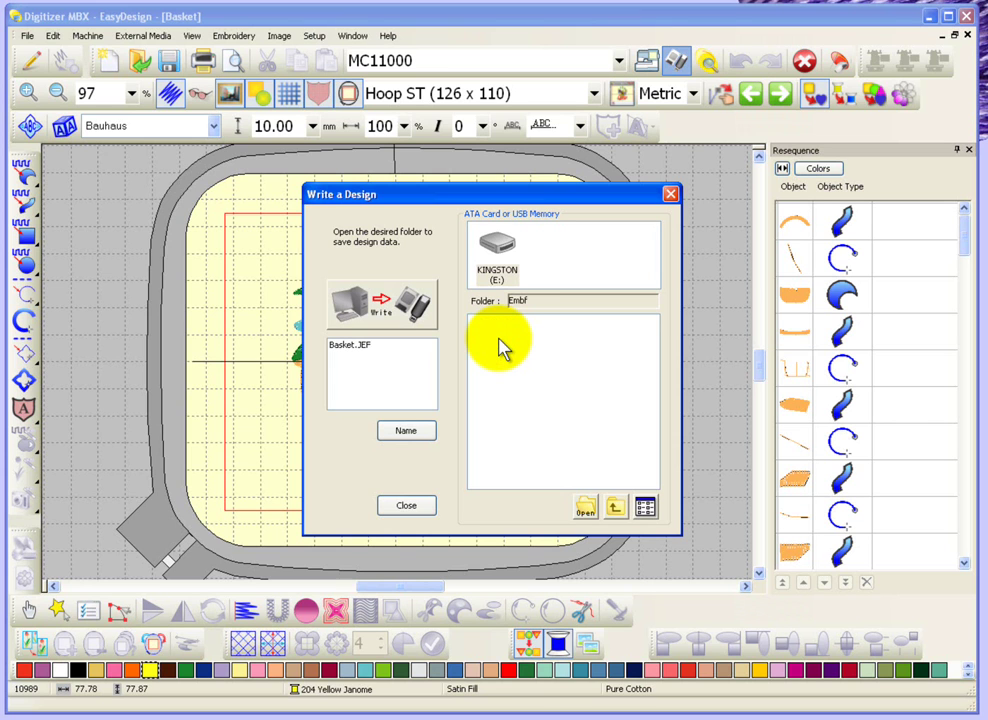
pyautogui.click(407, 431)
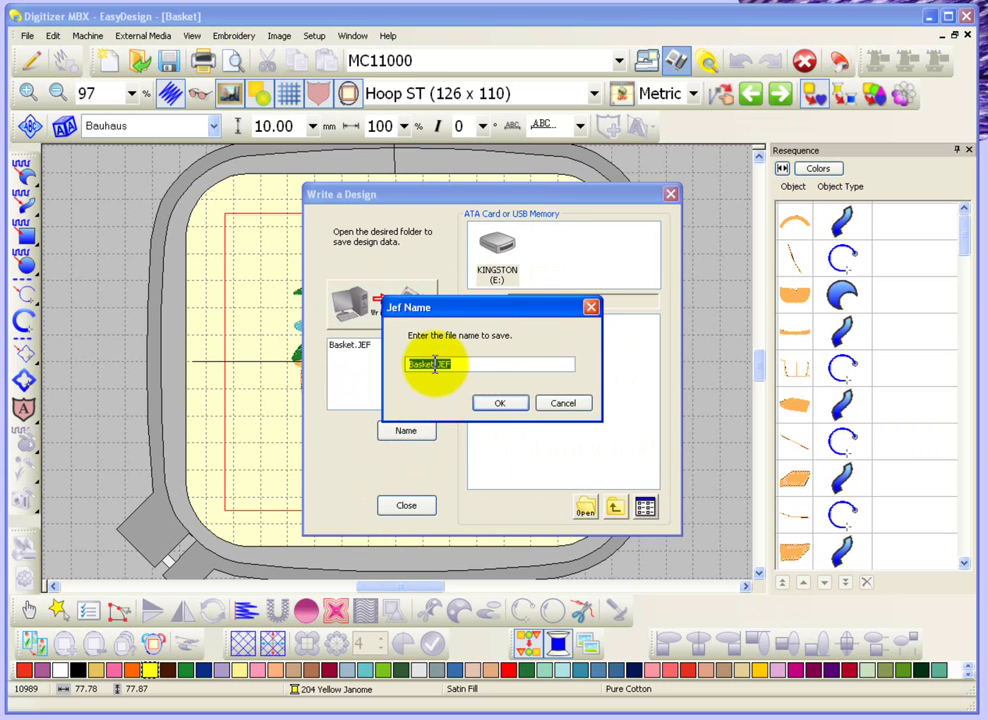
pyautogui.click(435, 366)
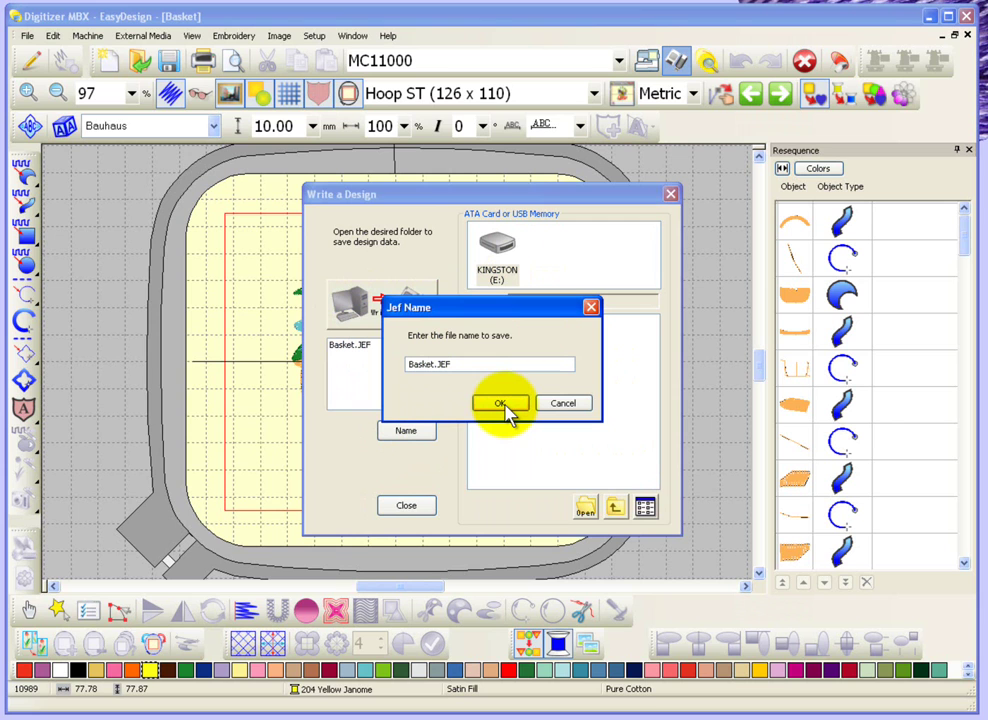
pyautogui.write('-2')
pyautogui.click(504, 408)
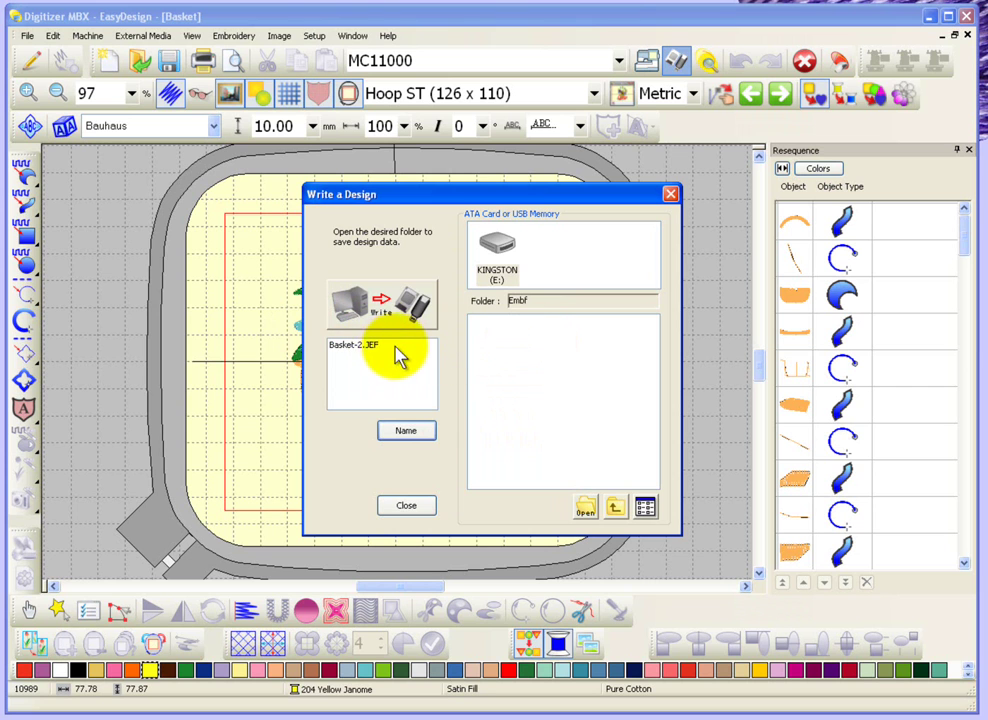
# Step: Write Basket-2.JEF into the Kingston drive's Embf folder
pyautogui.click(383, 308)
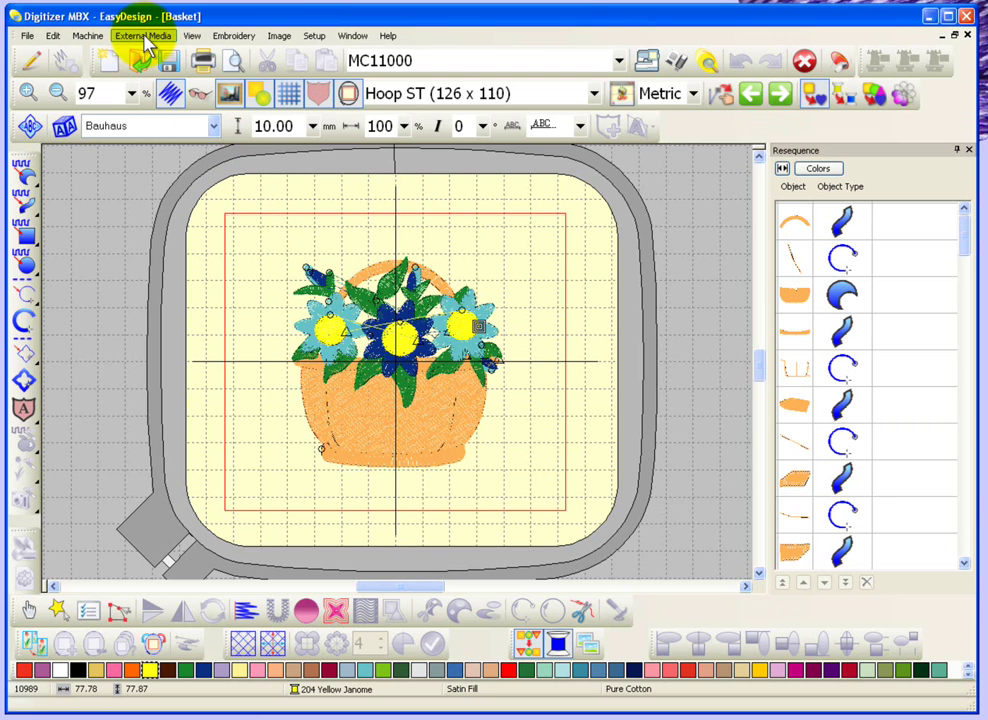
# Step: Open External Media > Write Designs, Read and Erase with the KINGSTON (E:) drive selected
pyautogui.click(146, 37)
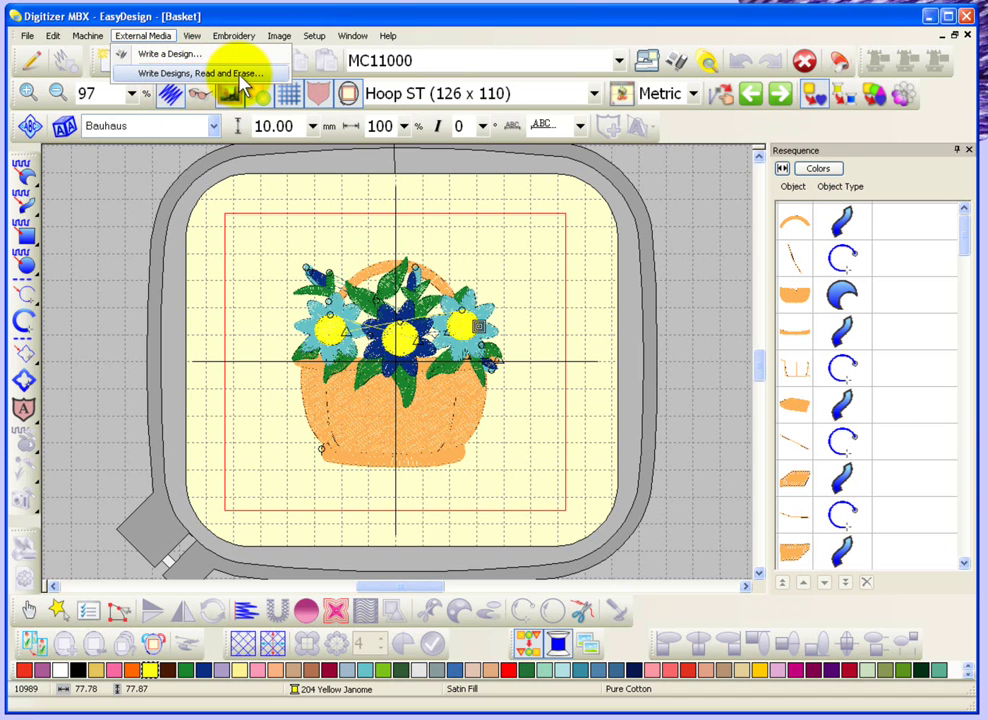
pyautogui.click(200, 73)
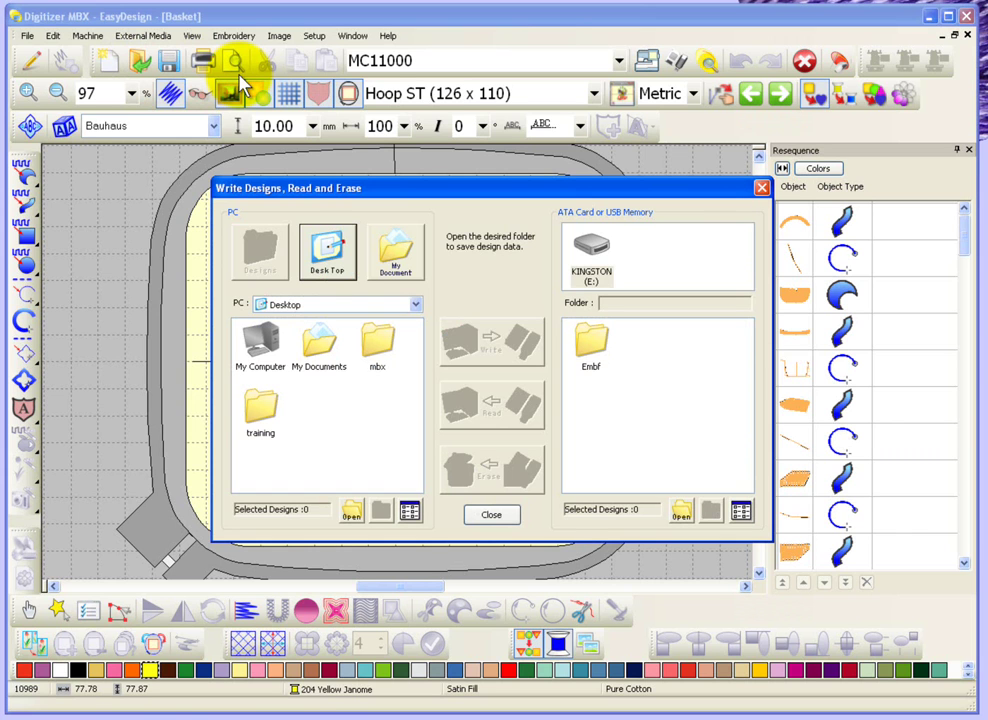
pyautogui.click(594, 262)
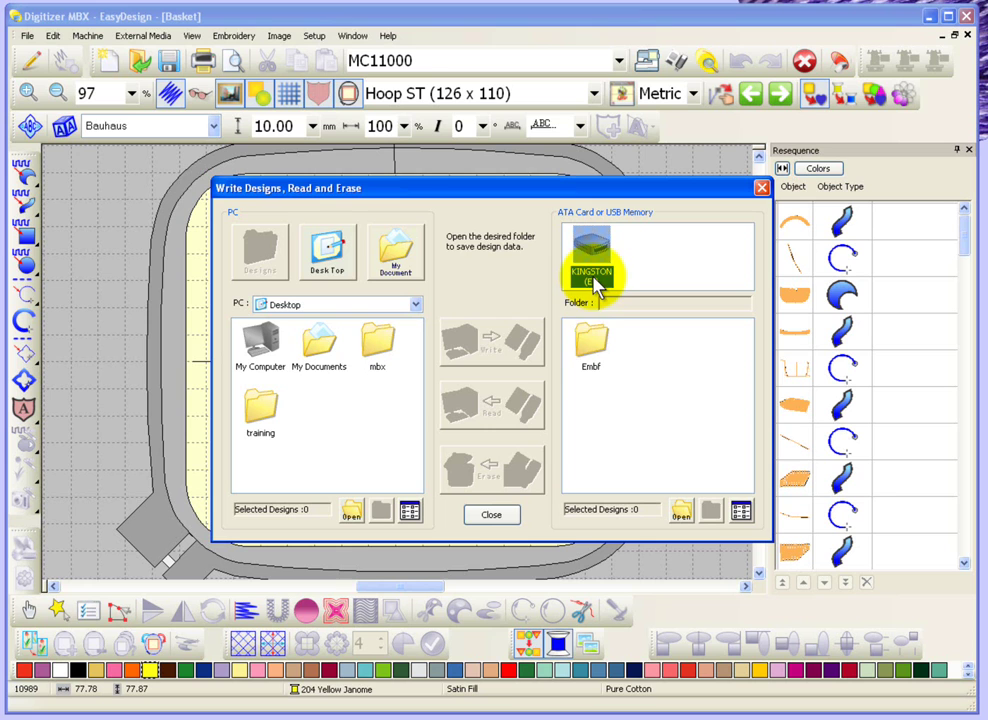
# Step: Browse the Kingston Embf folder on the USB side and My Documents on the PC side
pyautogui.doubleClick(592, 345)
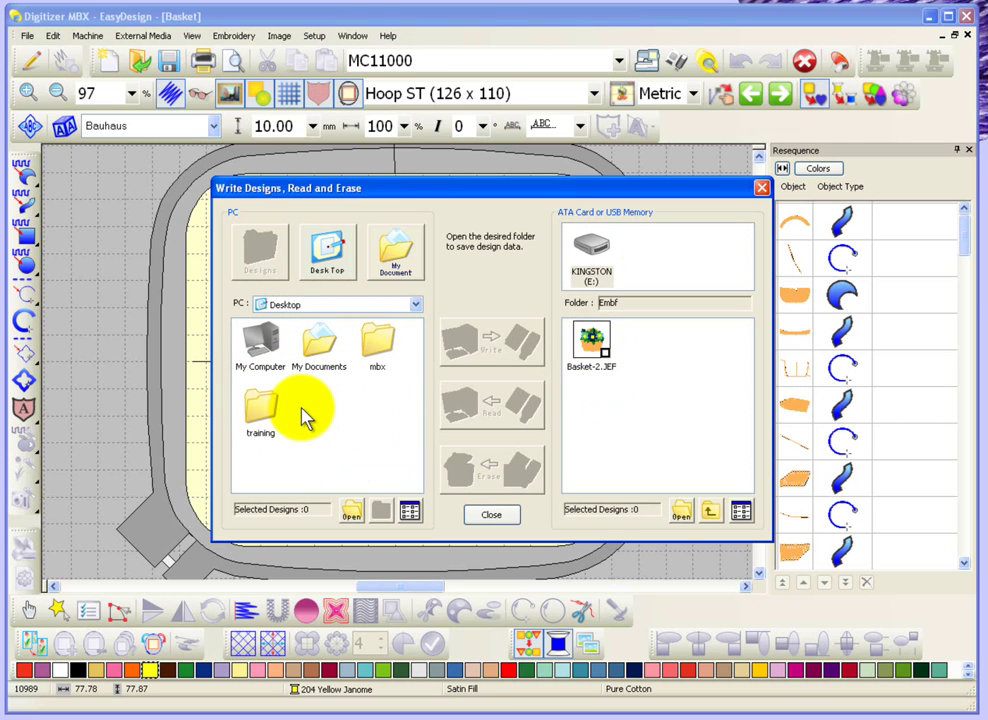
pyautogui.doubleClick(320, 347)
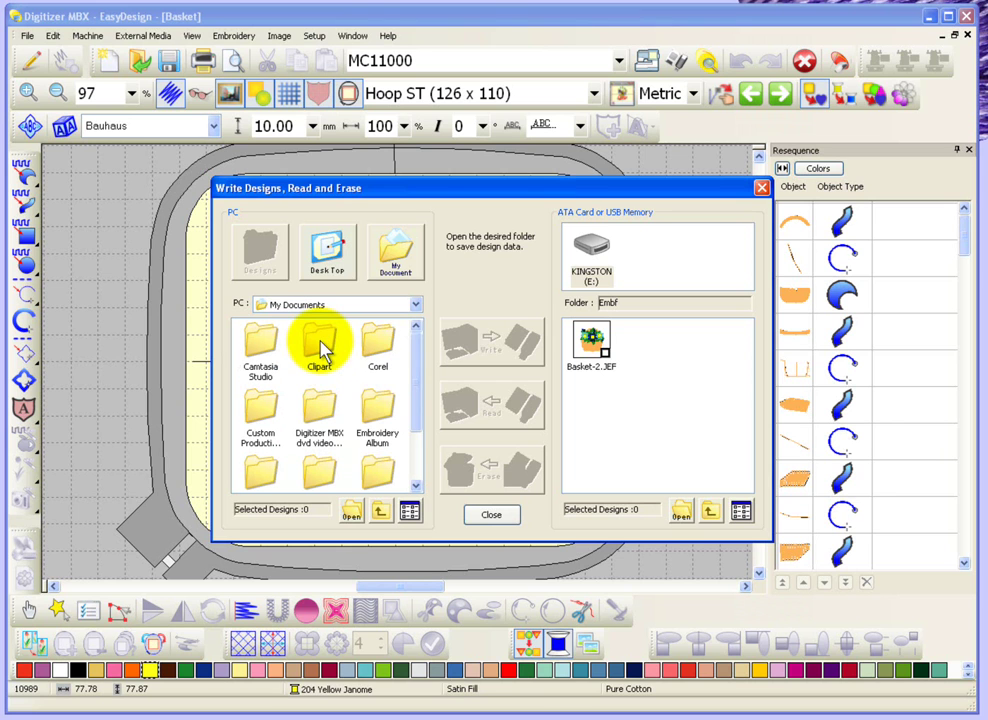
# Step: Write Doll01#a.jef and Doll02#a.jef from the Embroidery Album to the Kingston Embf folder
pyautogui.doubleClick(379, 407)
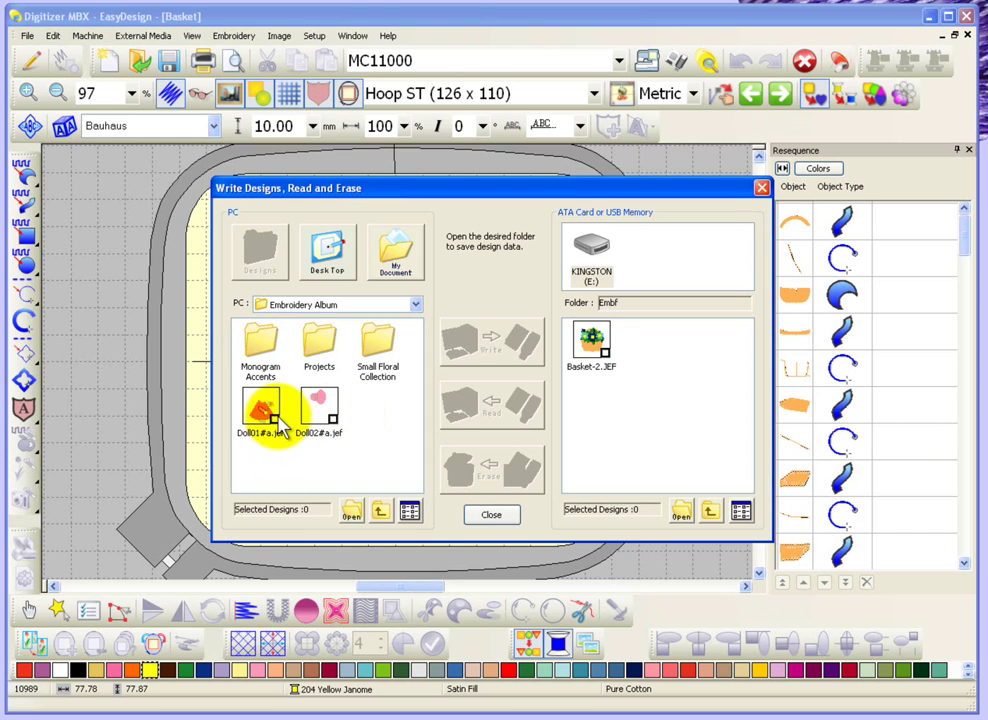
pyautogui.click(273, 420)
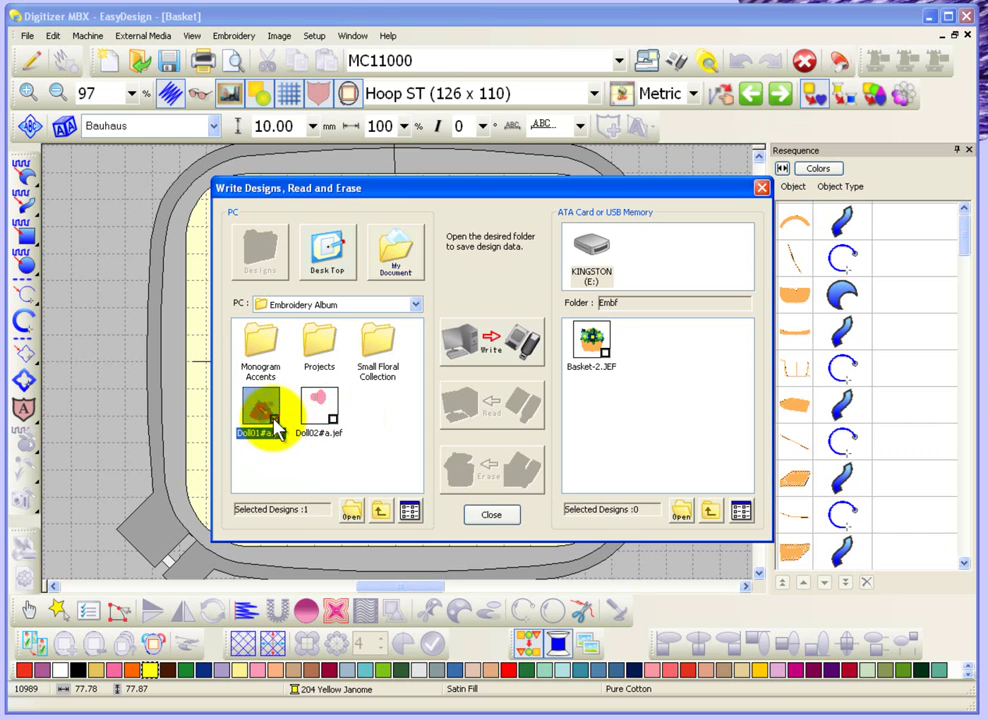
pyautogui.click(328, 418)
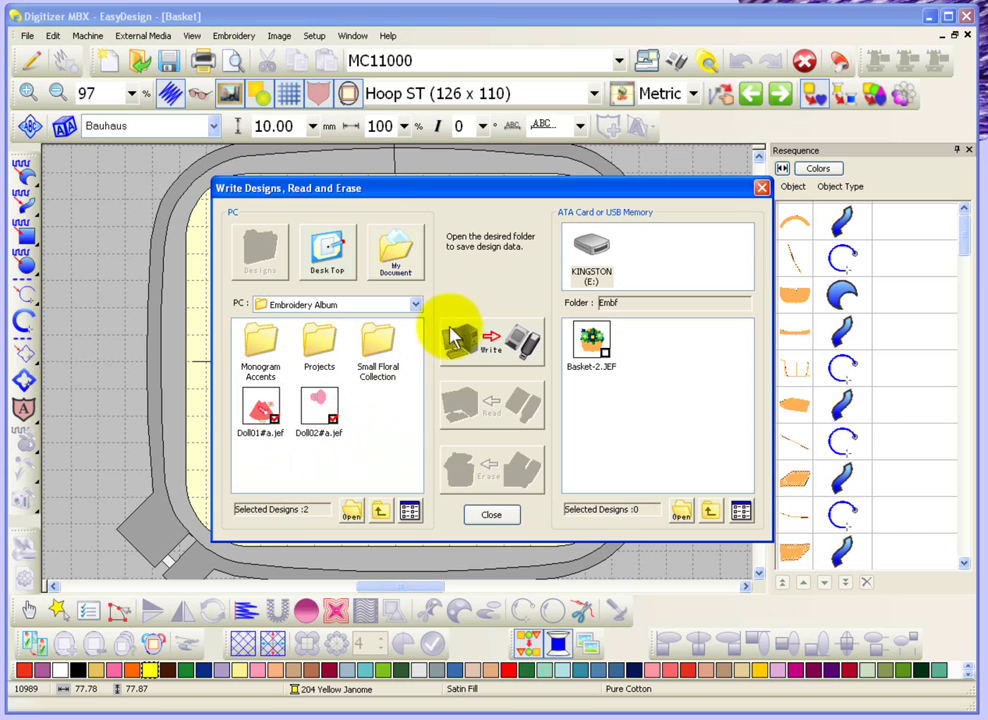
pyautogui.click(490, 343)
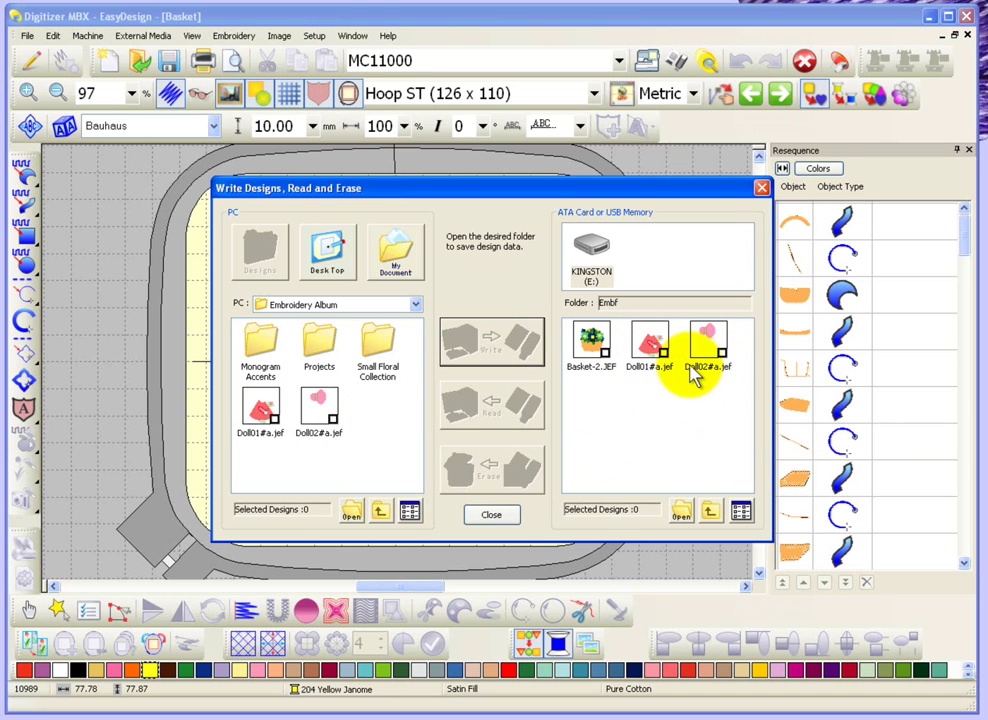
# Step: Erase Doll01#a.jef and Doll02#a.jef from the USB Embf folder, confirming the deletion
pyautogui.click(662, 352)
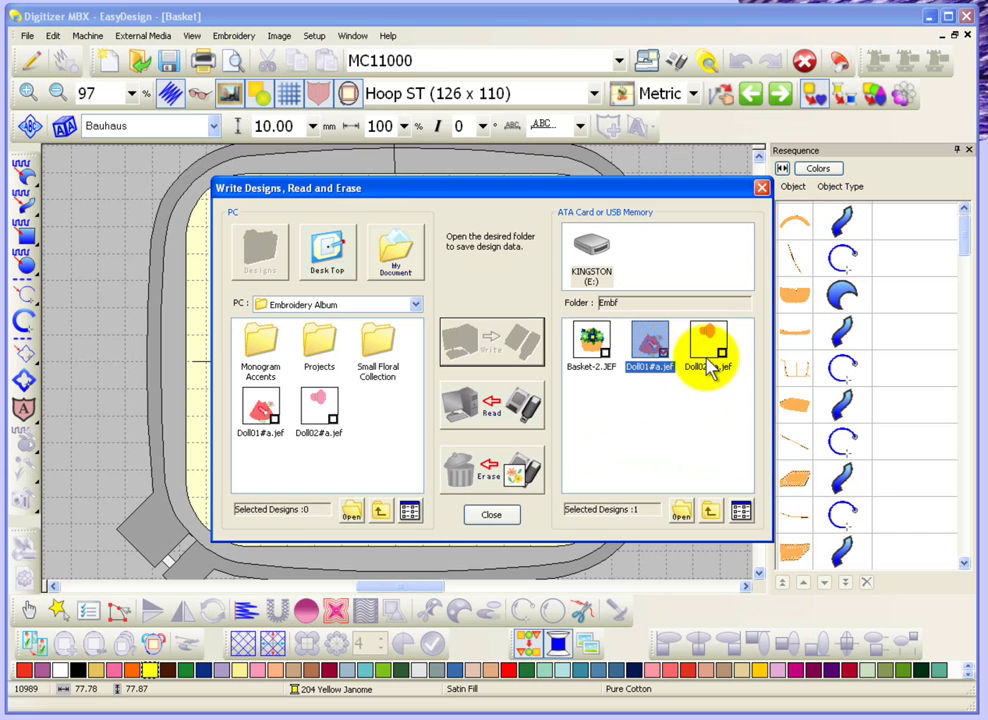
pyautogui.click(721, 360)
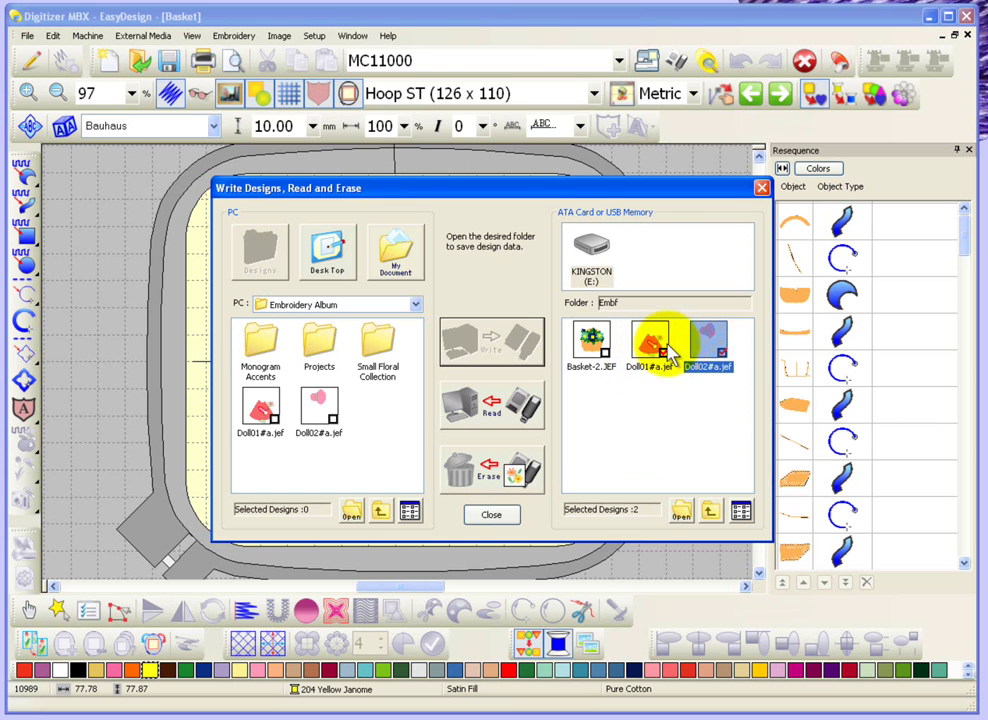
pyautogui.click(500, 480)
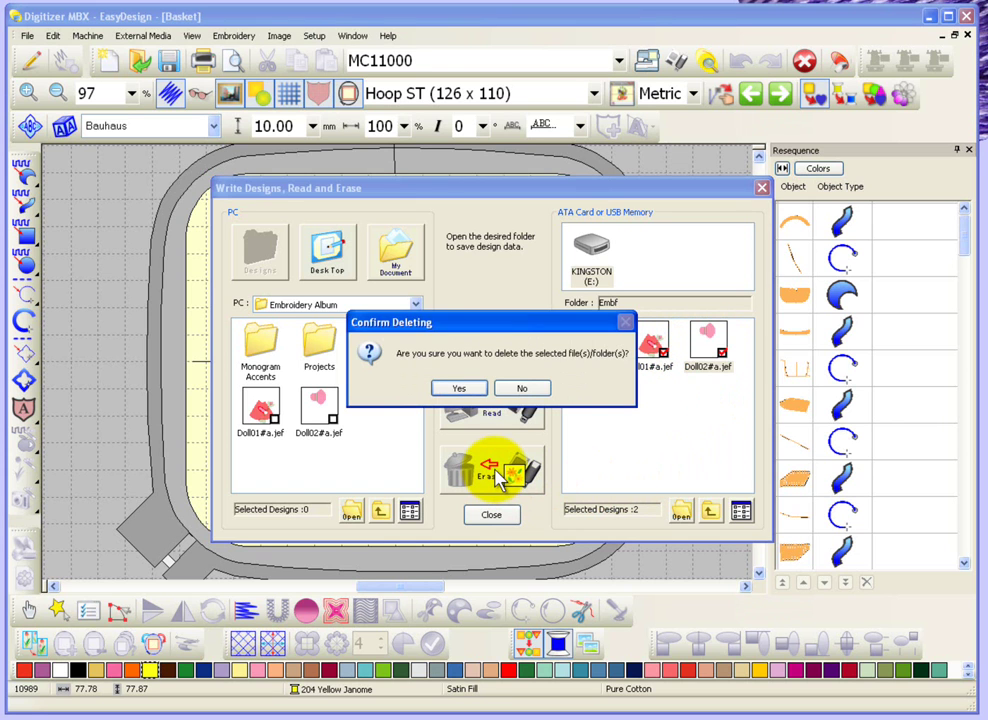
pyautogui.click(457, 390)
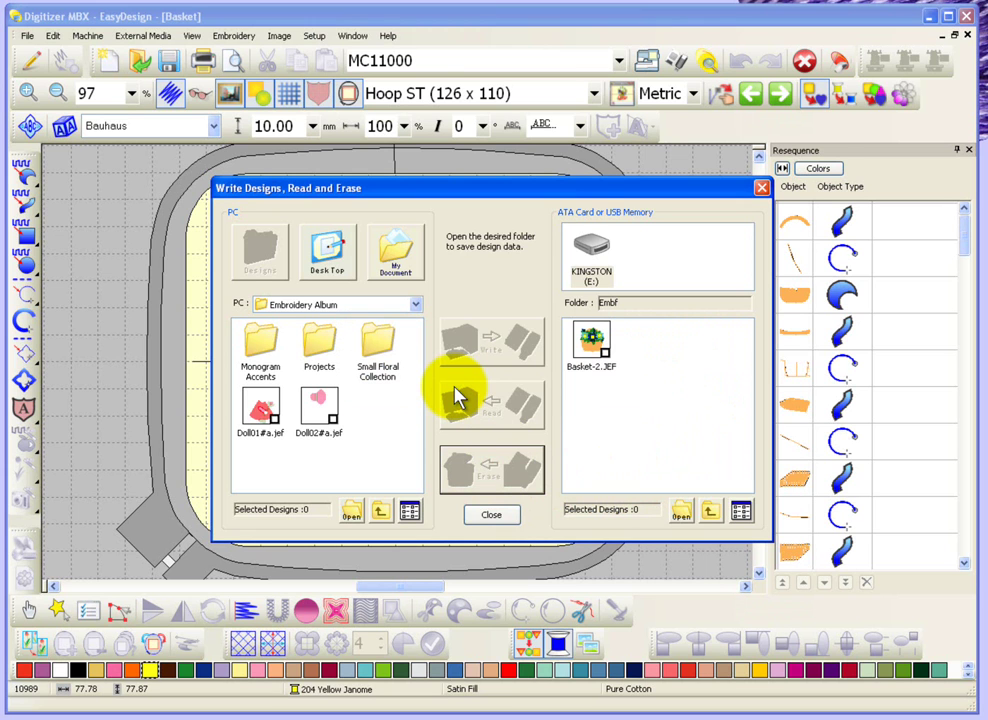
# Step: Read Basket-2.JEF into the Embroidery Album, then erase it from the USB Embf folder
pyautogui.click(607, 362)
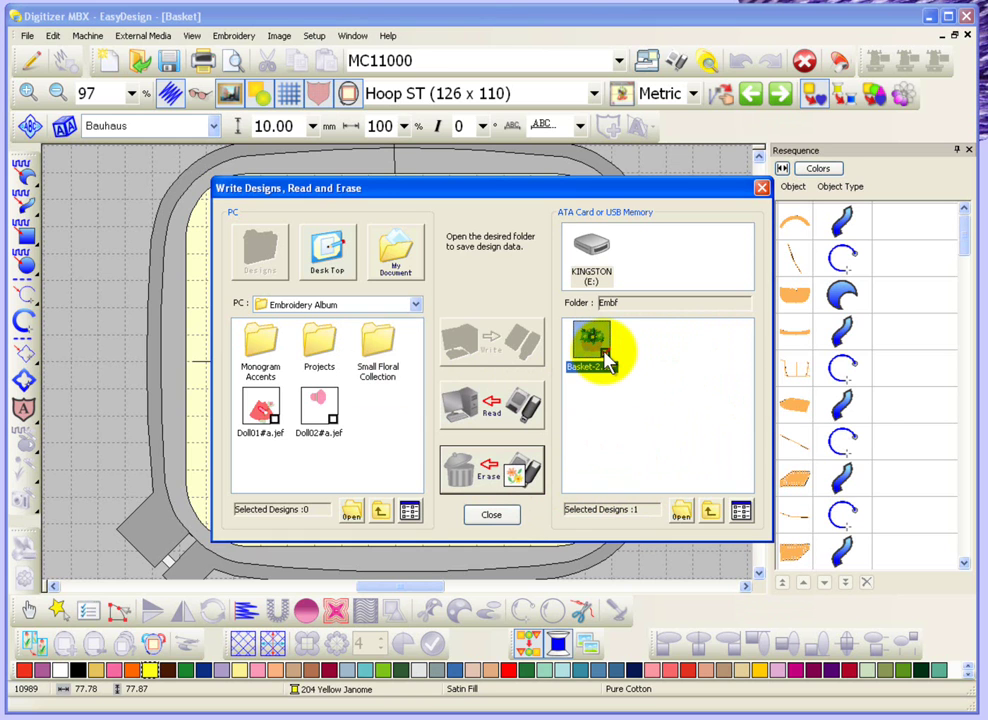
pyautogui.click(478, 400)
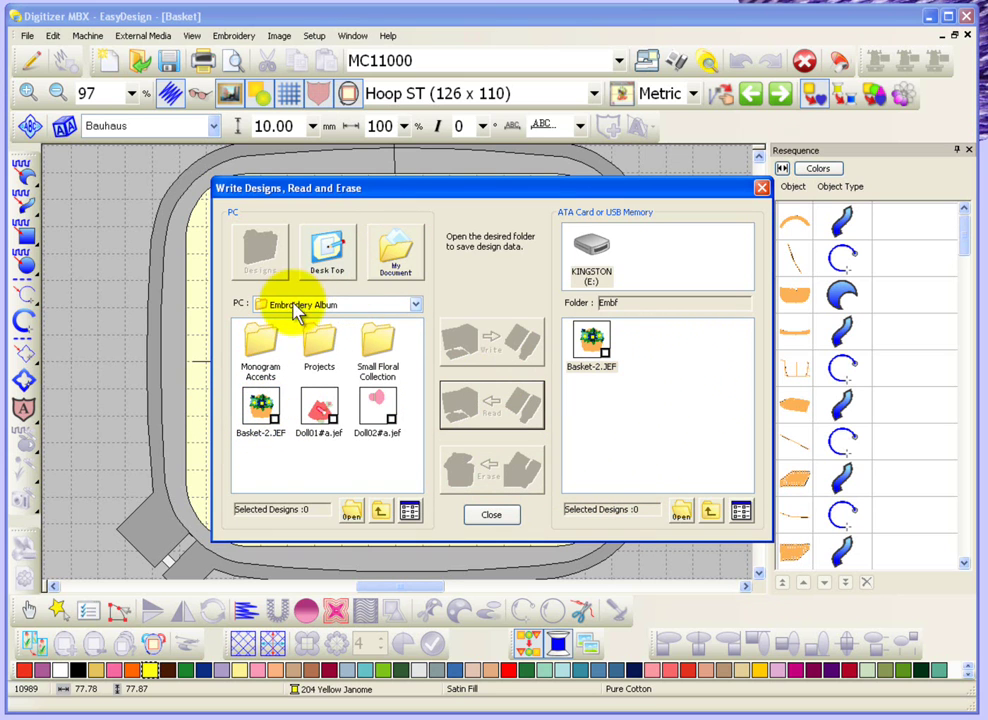
pyautogui.click(605, 355)
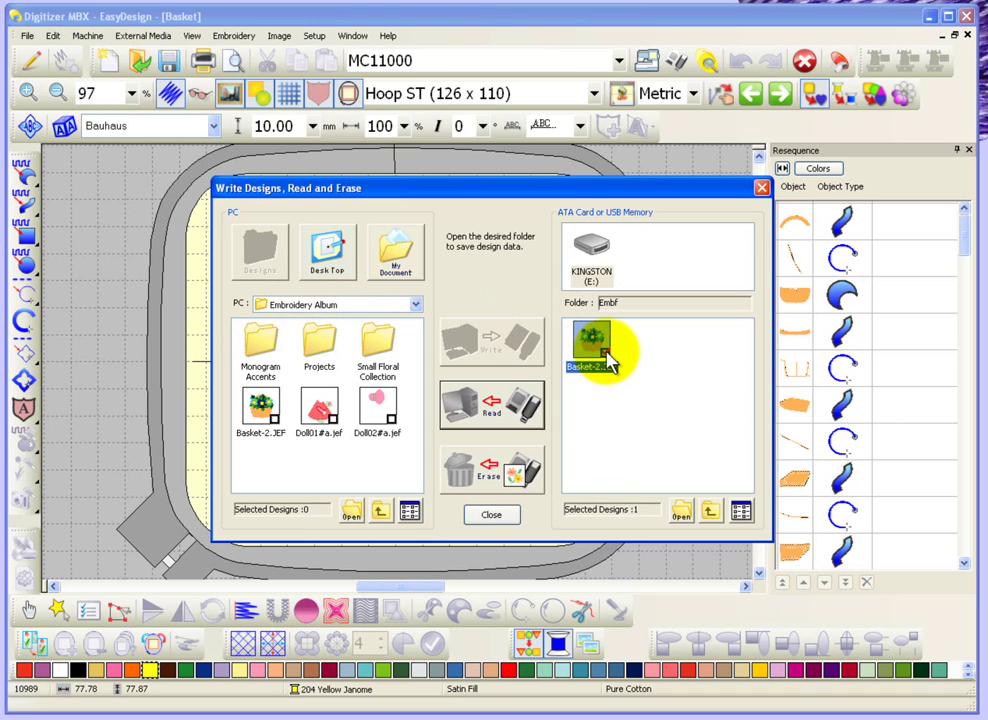
pyautogui.click(494, 466)
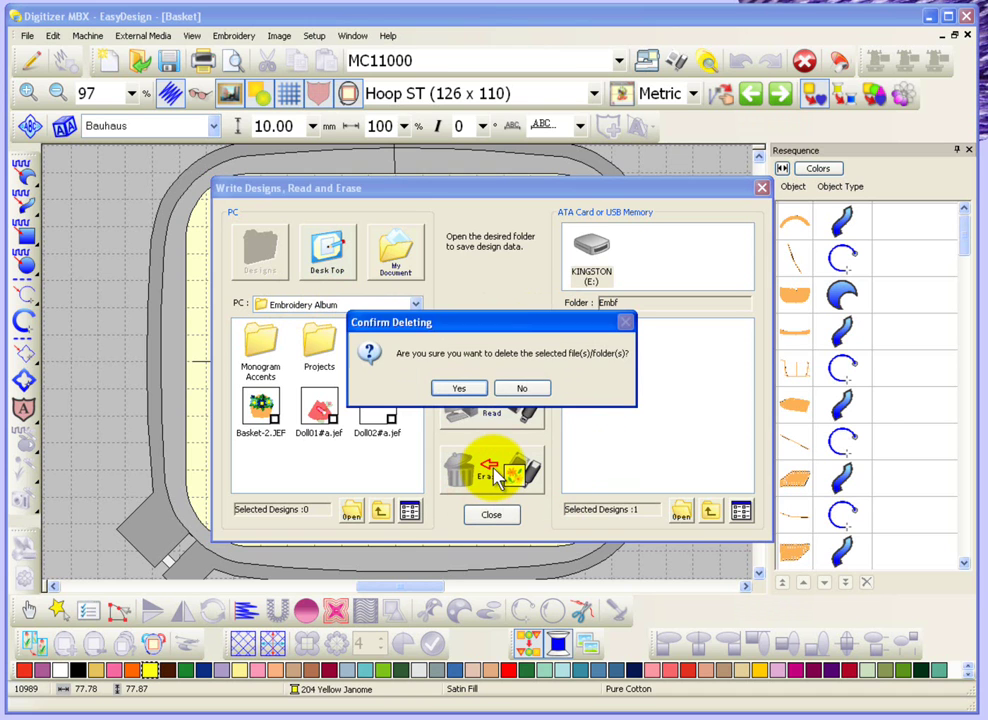
pyautogui.click(455, 389)
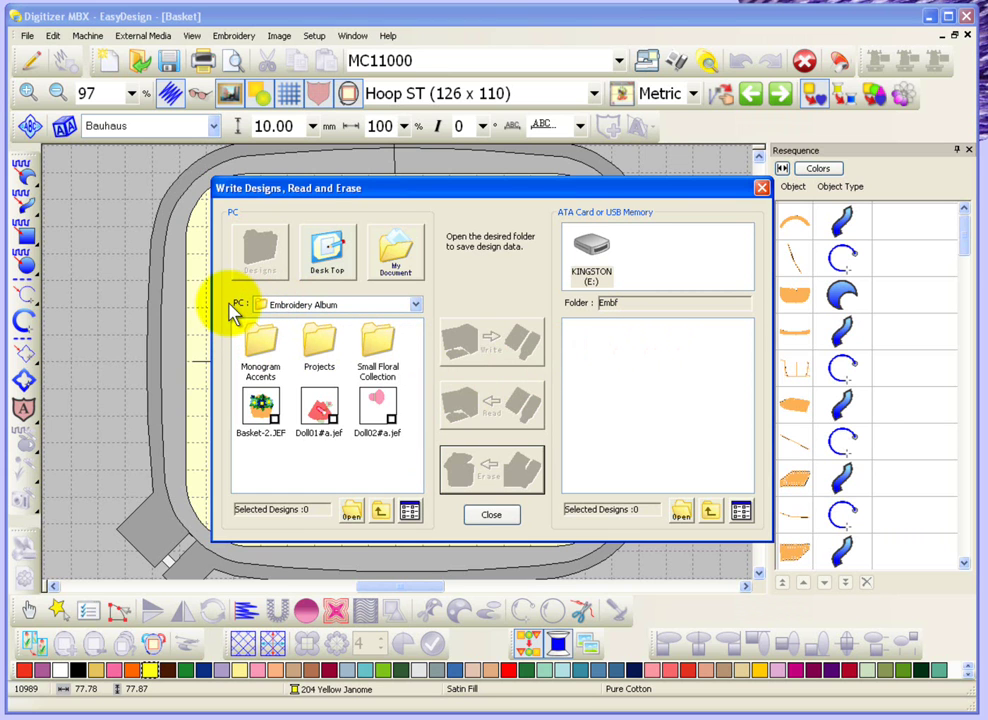
# Step: From the Embroidery Album, write Basket-2.JEF, Doll01#a.jef and Doll02#a.jef to the Kingston Embf folder
pyautogui.click(415, 305)
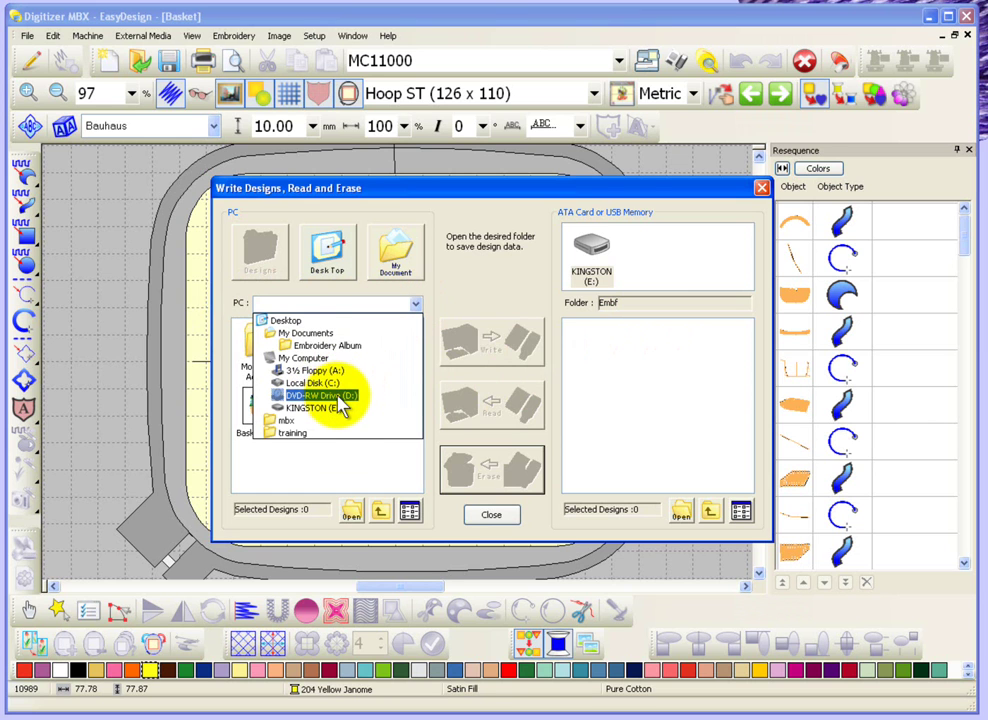
pyautogui.click(229, 304)
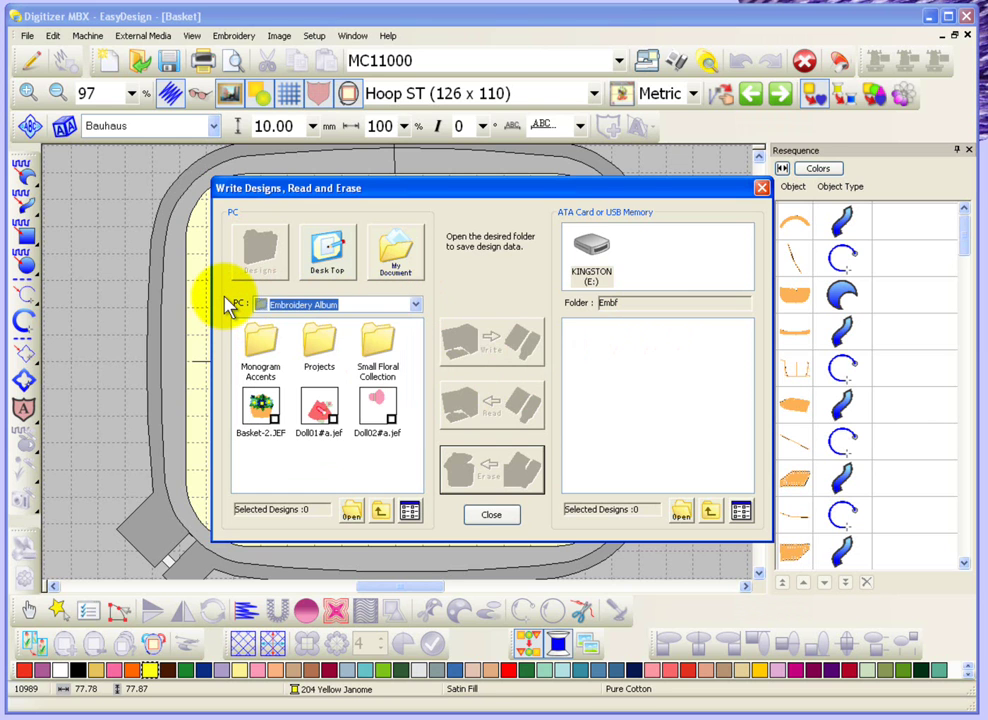
pyautogui.click(278, 422)
pyautogui.click(322, 415)
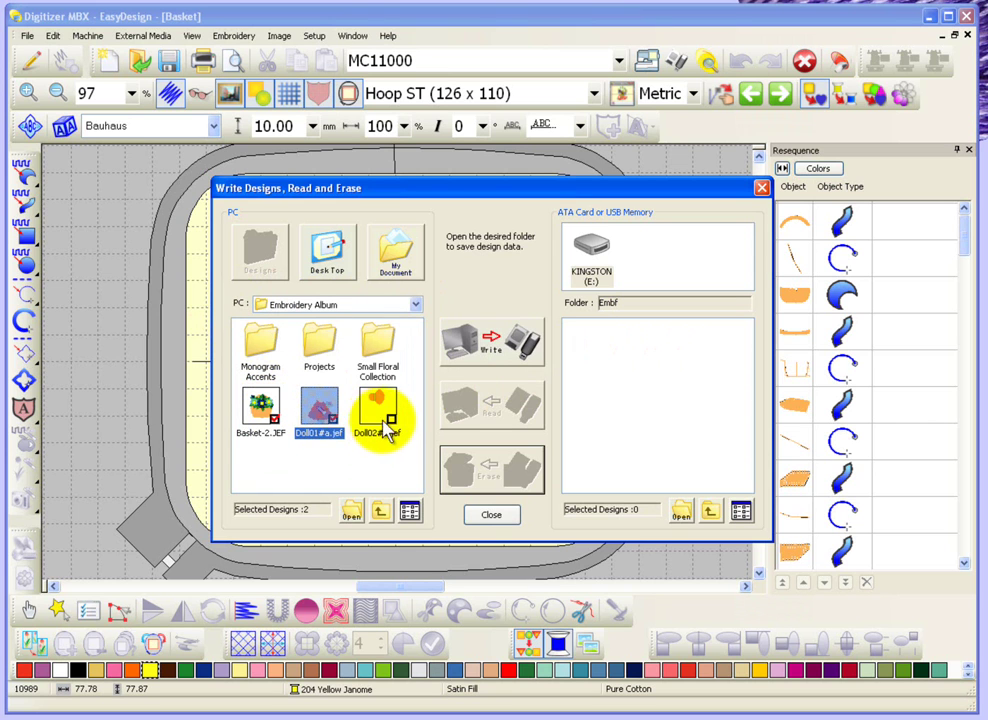
pyautogui.click(384, 420)
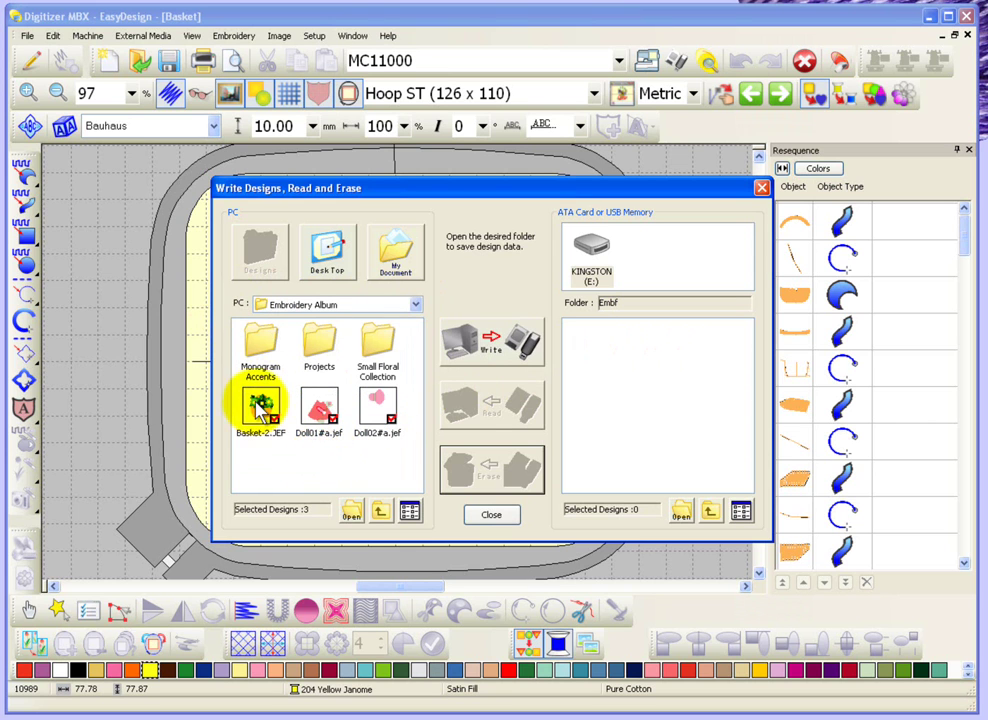
pyautogui.click(512, 342)
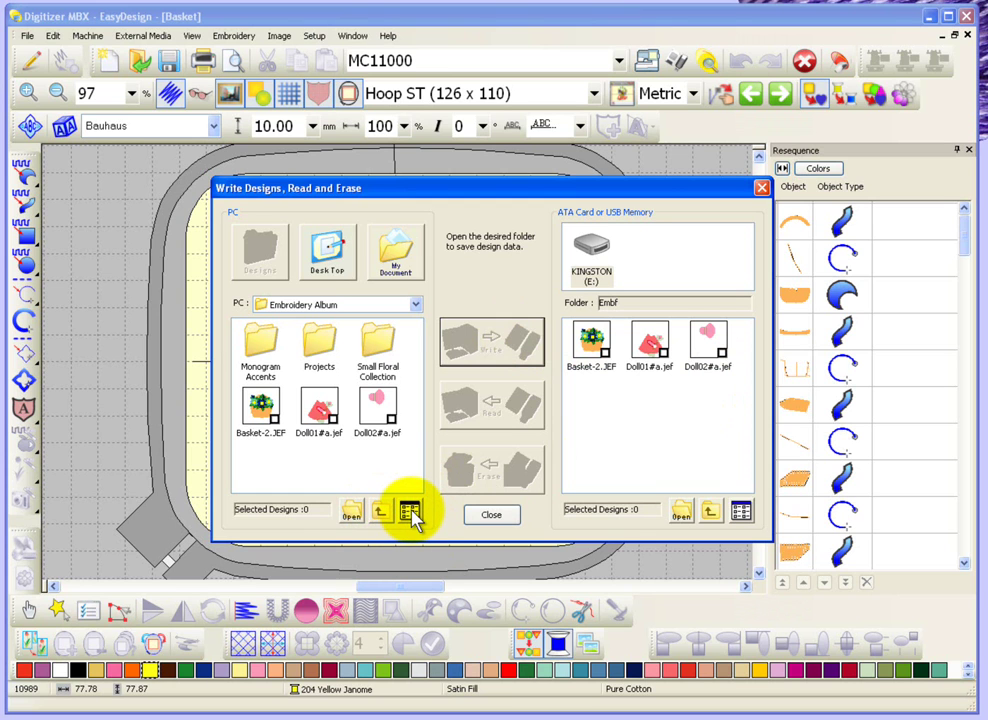
pyautogui.click(410, 513)
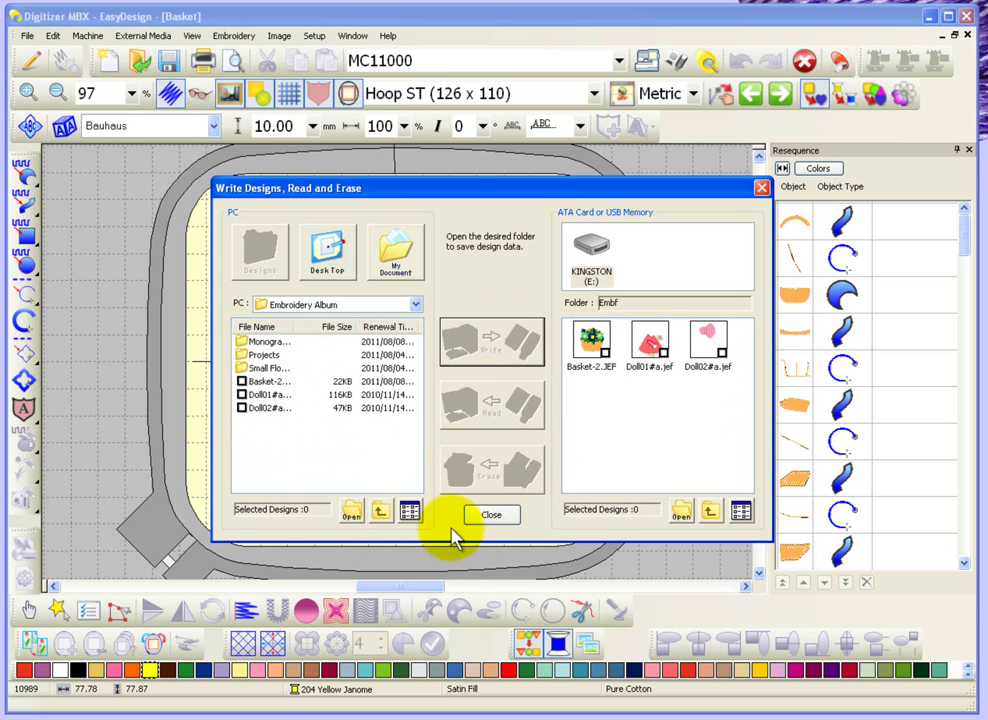
pyautogui.click(410, 513)
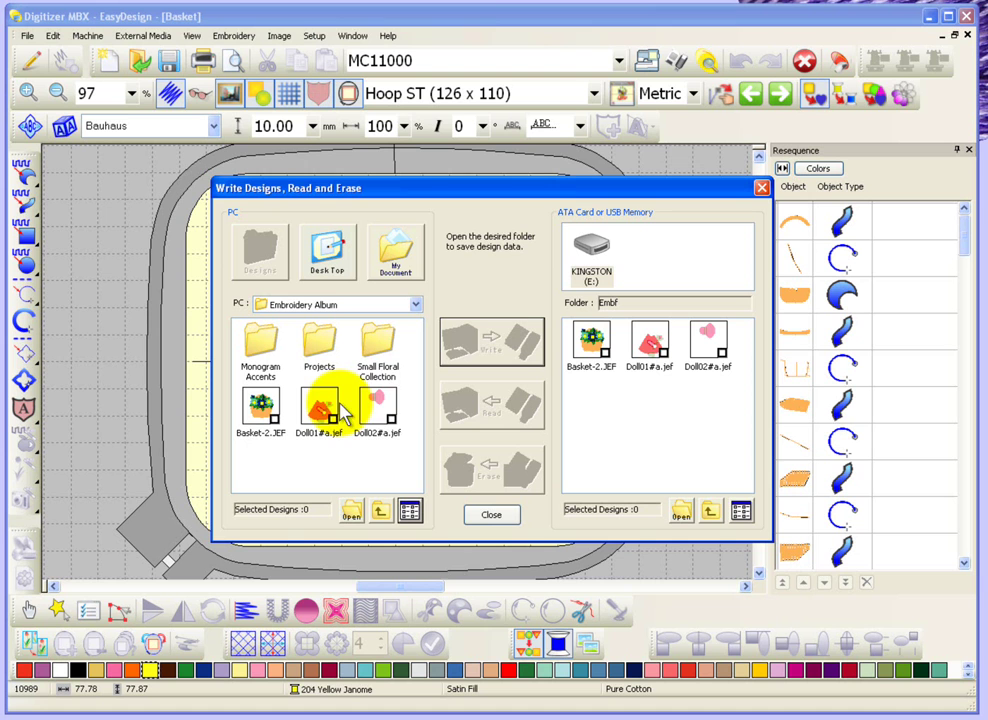
# Step: Close the Write Designs, Read and Erase dialog, then dismiss the Machine menu without choosing anything
pyautogui.click(496, 515)
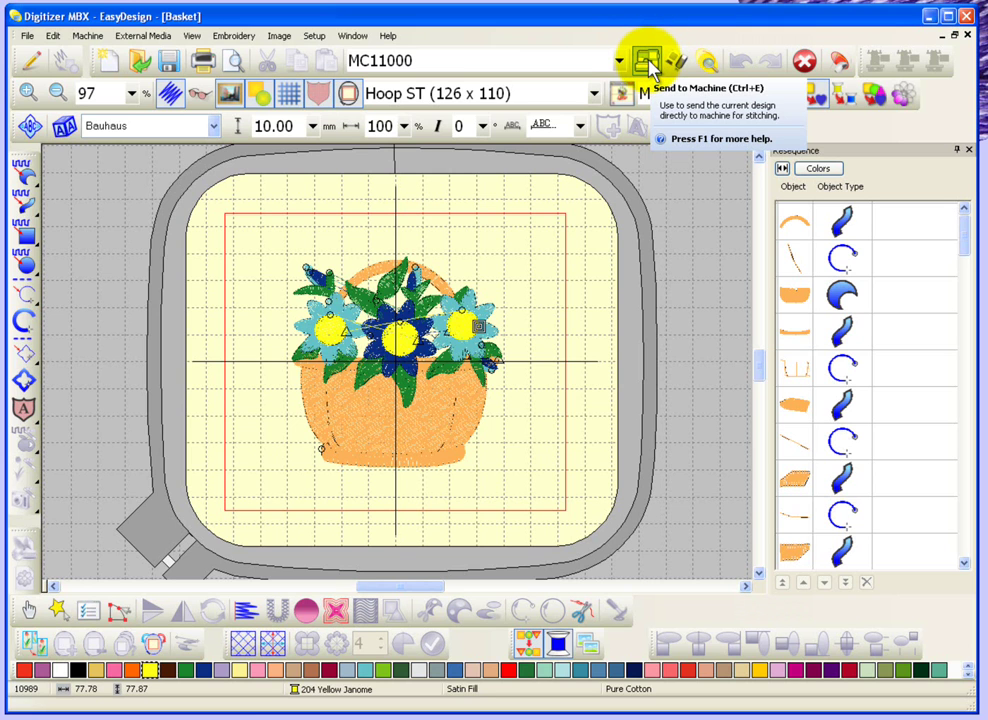
pyautogui.click(88, 36)
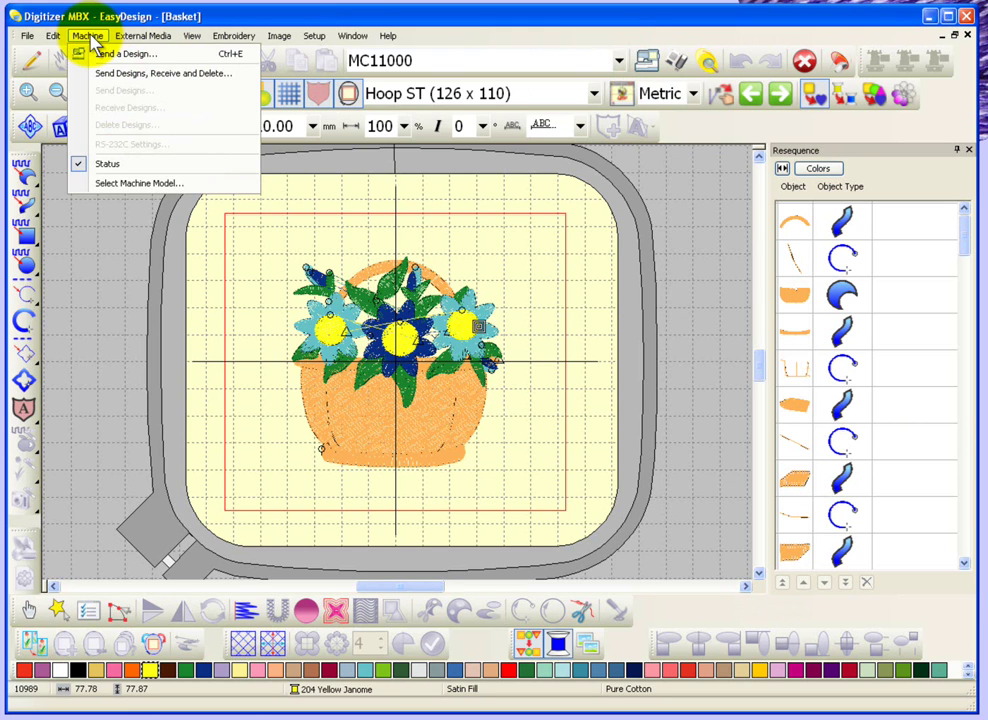
pyautogui.click(130, 11)
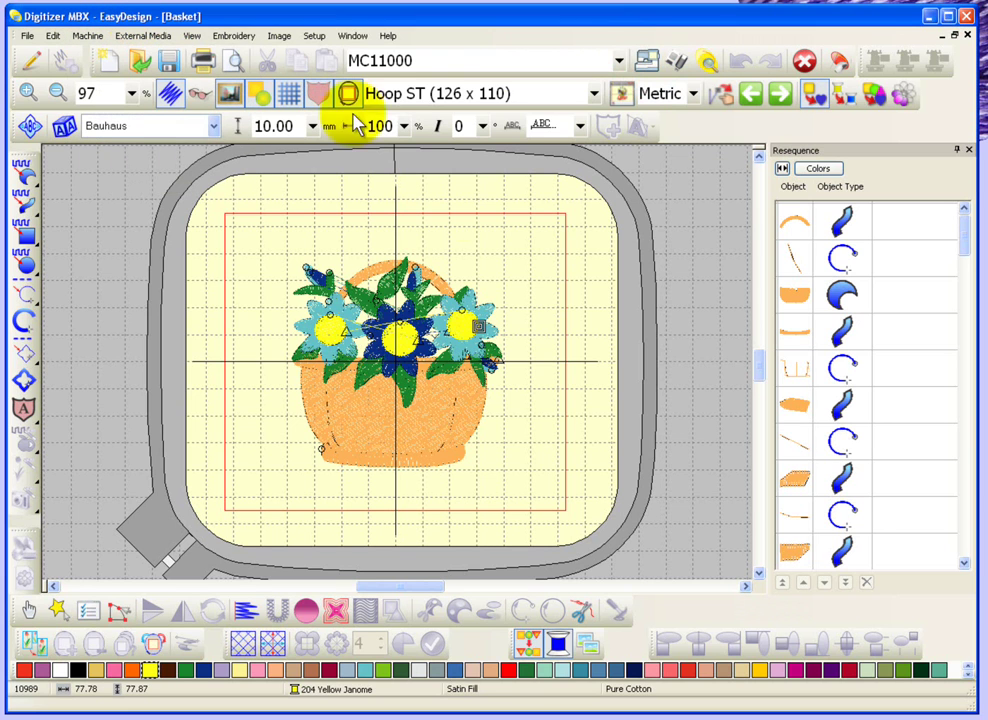